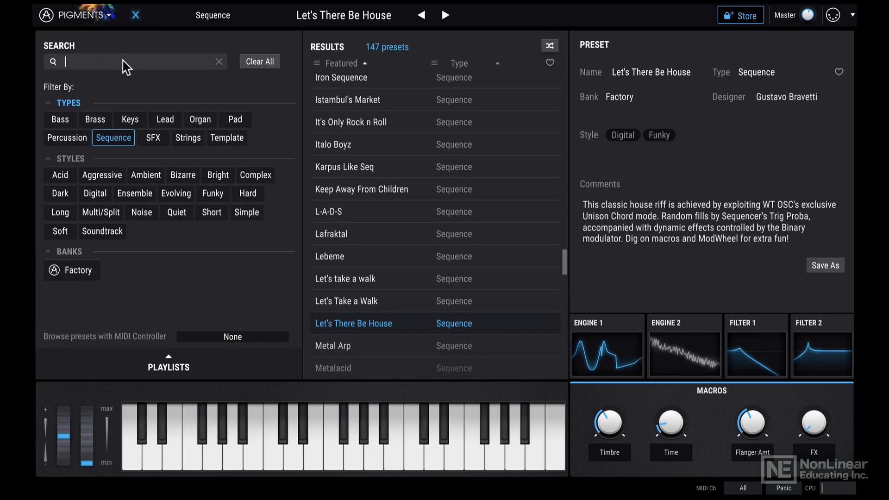
- Filter the preset library by type Lead and styles Ambient and Soundtrack, and load the preset Smoothie
click(164, 120)
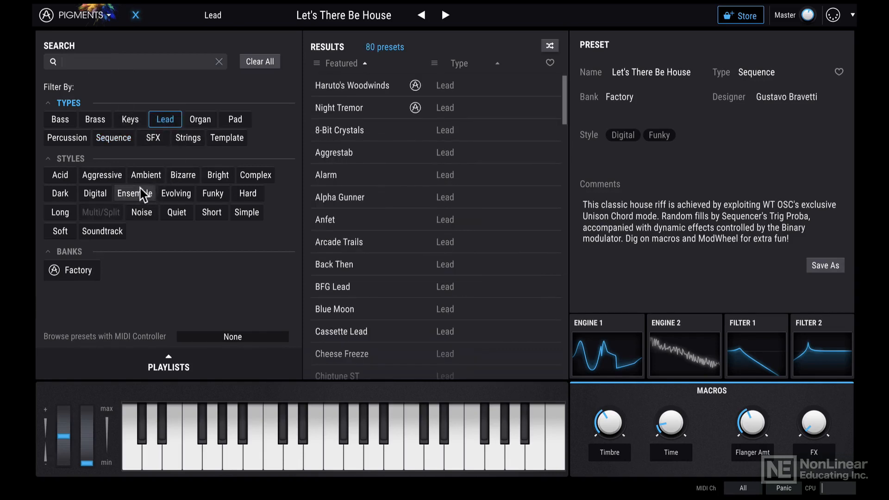
click(148, 178)
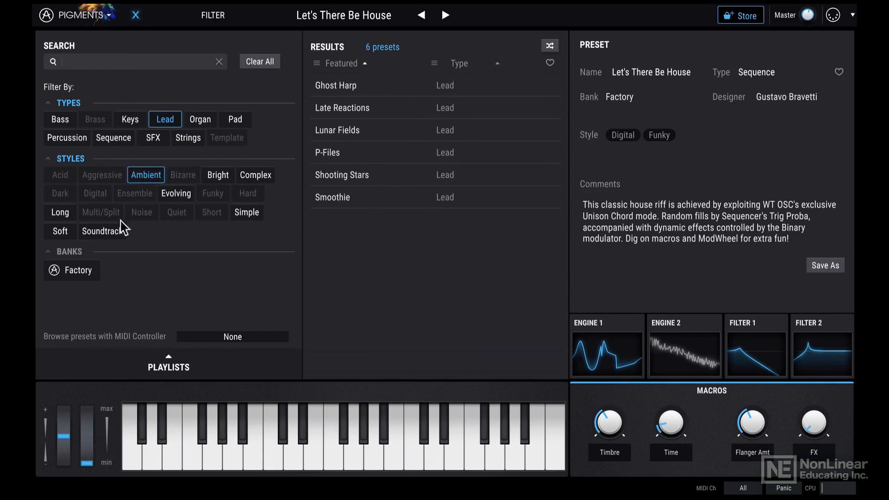
click(103, 231)
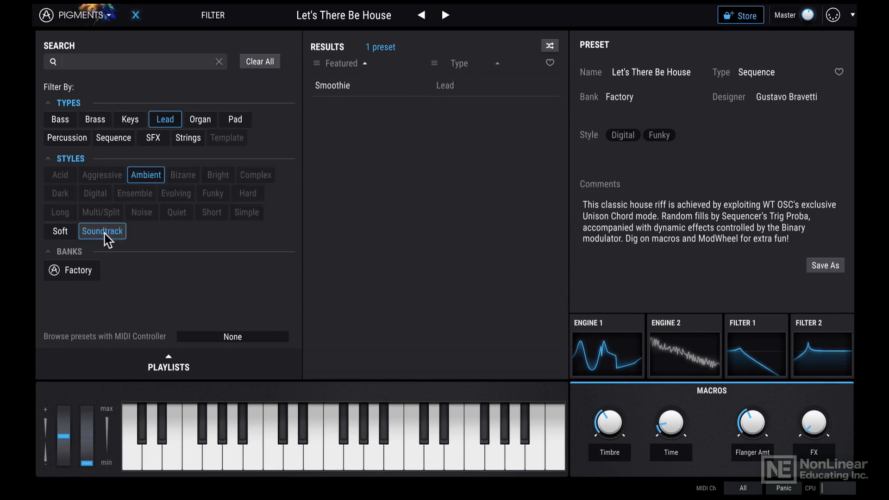
double_click(371, 85)
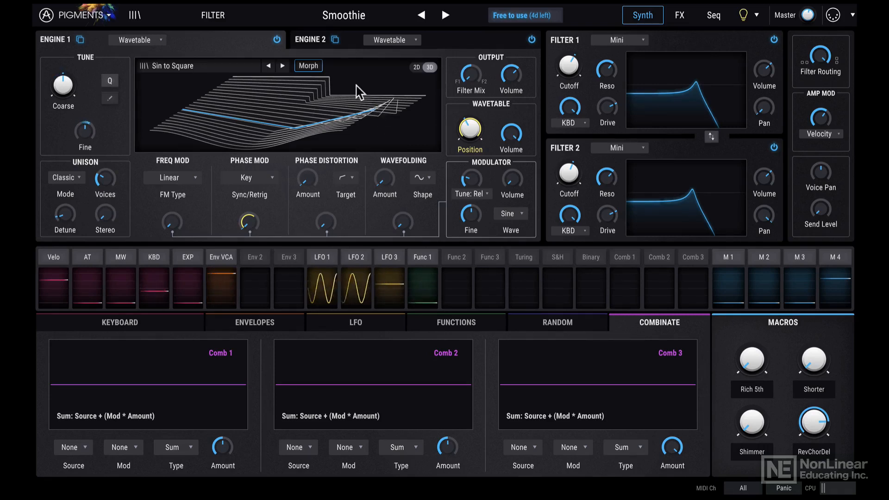
- Load the Organ preset Evolving Yodler, and advance to the next preset, Fake Jazz Organ
click(226, 20)
mouse_move(233, 85)
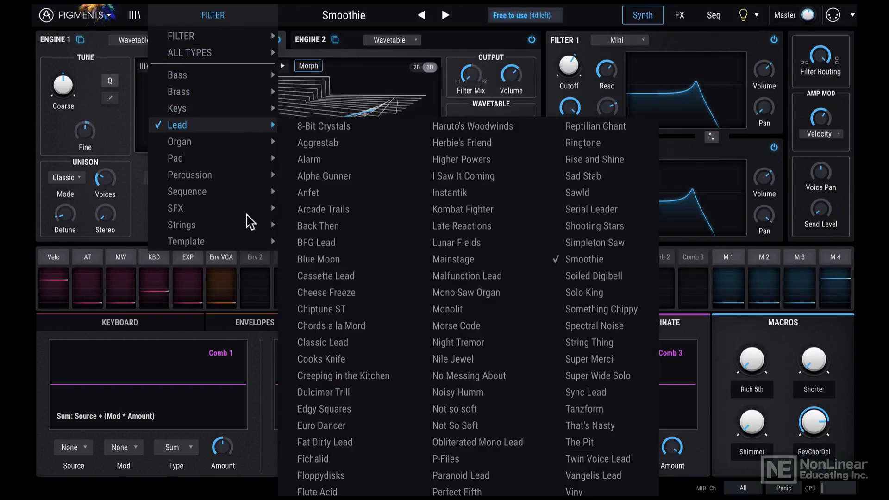
click(305, 13)
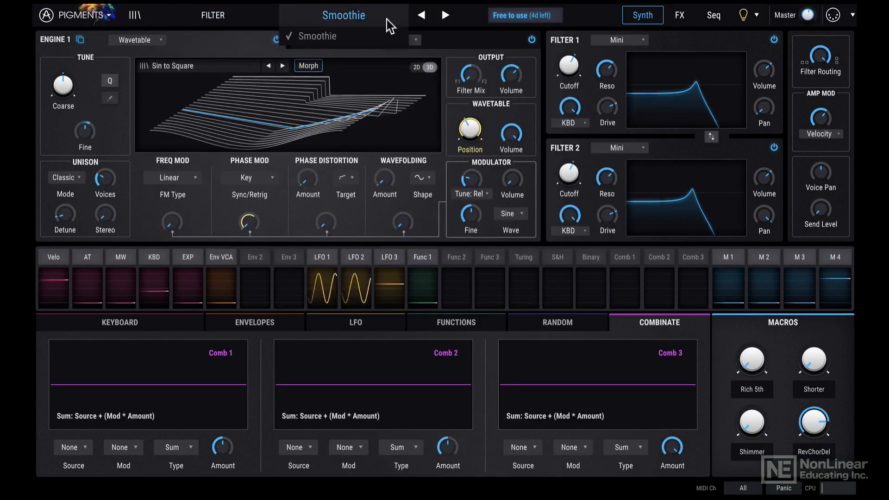
click(222, 18)
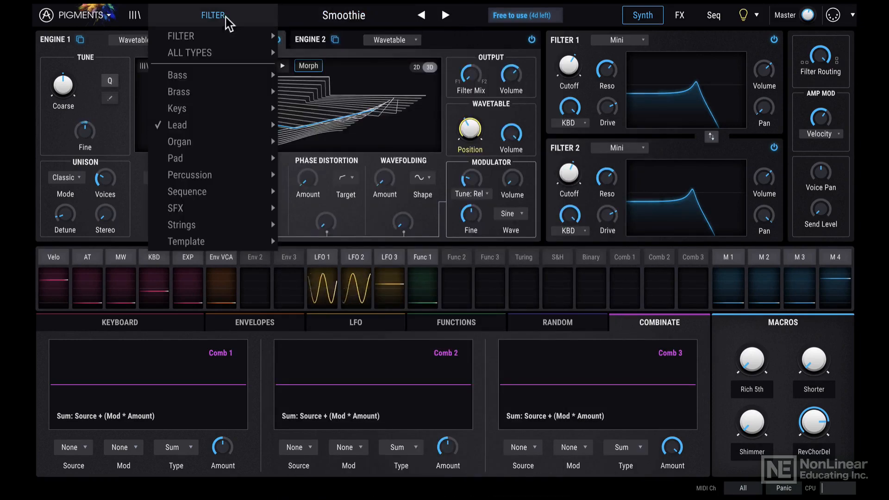
mouse_move(234, 144)
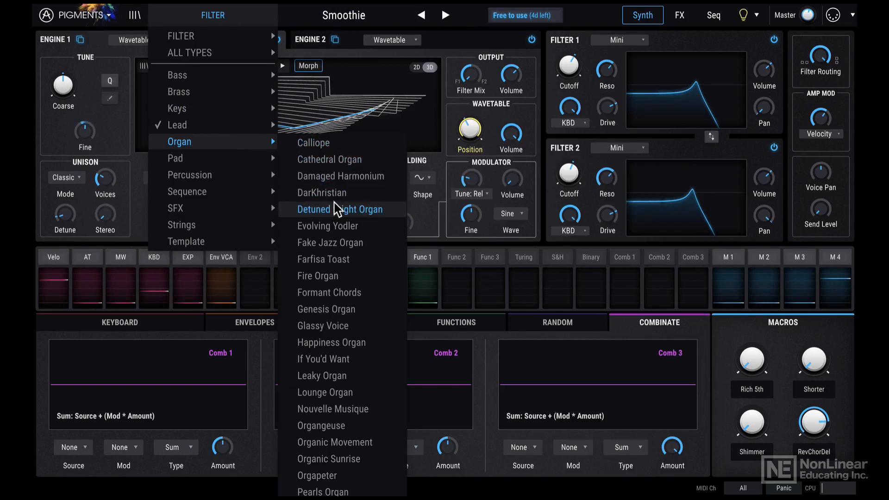
click(341, 228)
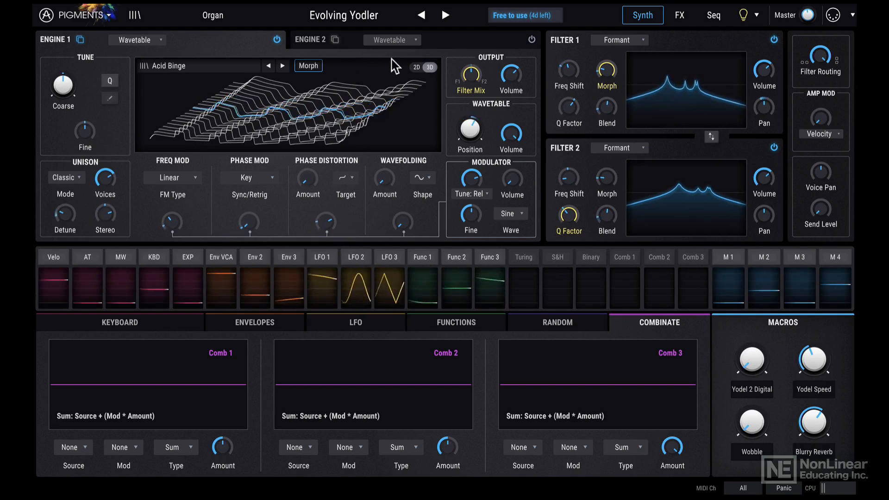
click(446, 15)
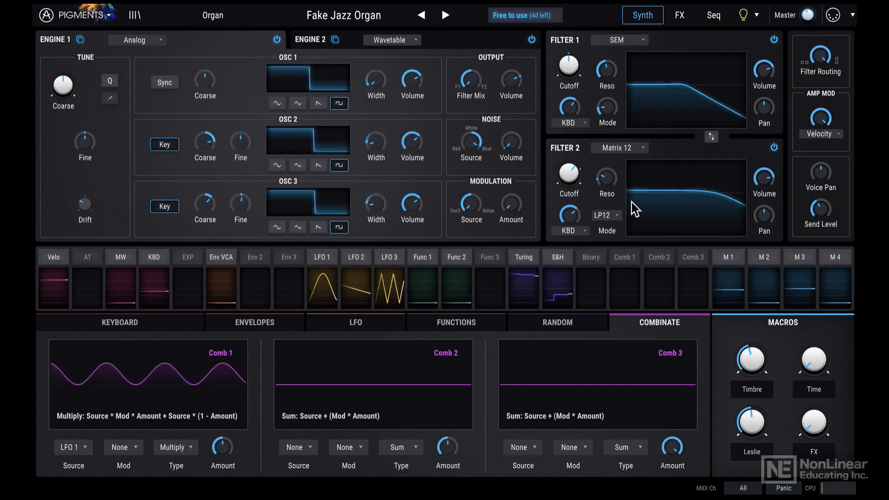
- View the preset's effects and sequencer pages, and return to the synth page
click(680, 18)
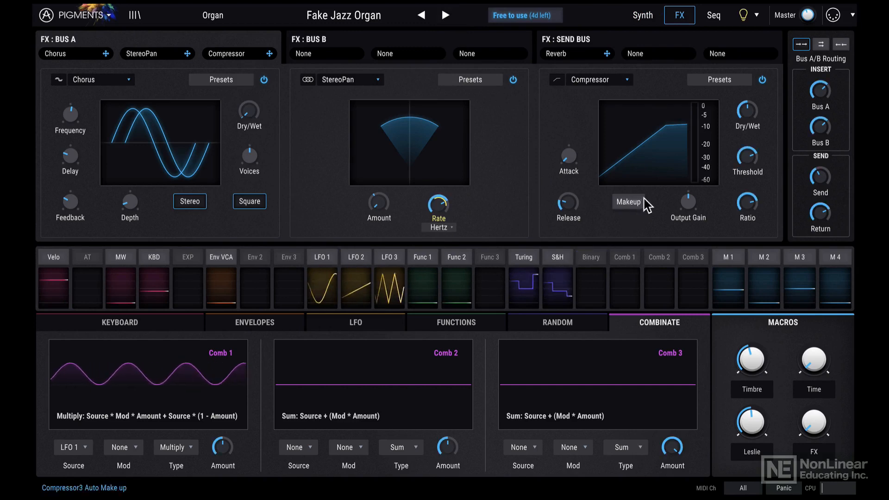
click(713, 18)
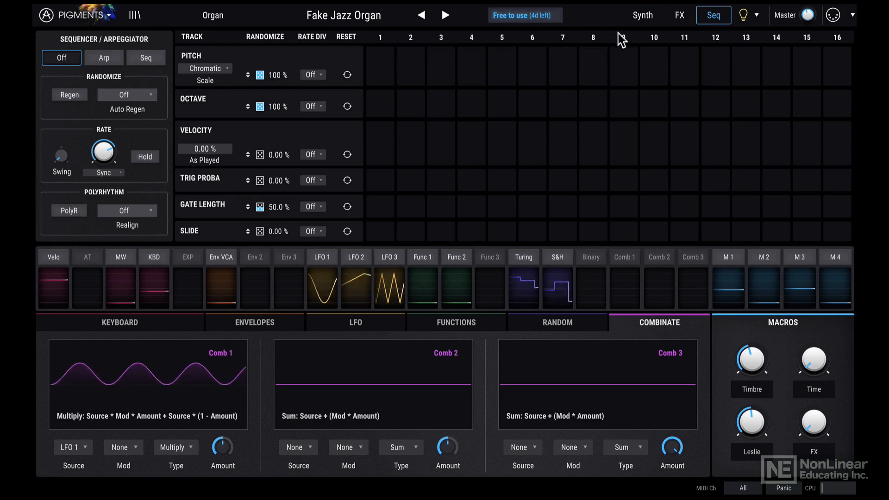
click(643, 15)
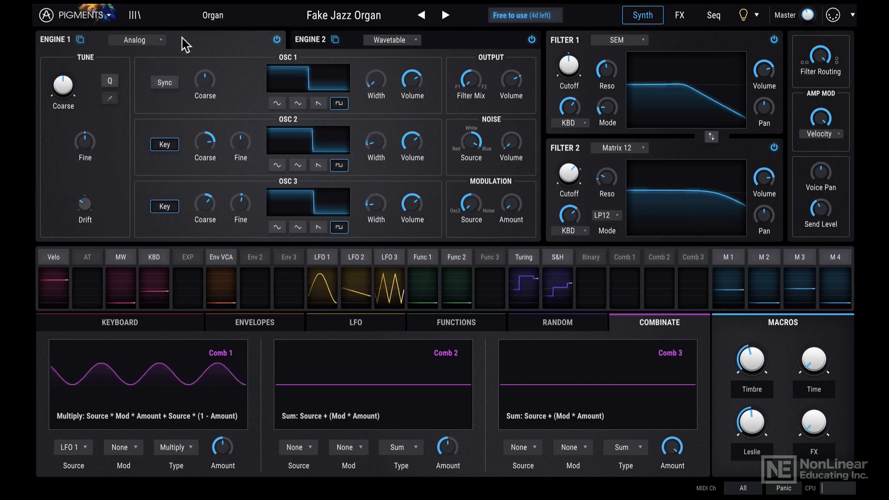
- Change Engine 1's type to Wavetable and view the options for copying it to Engine 2
click(152, 40)
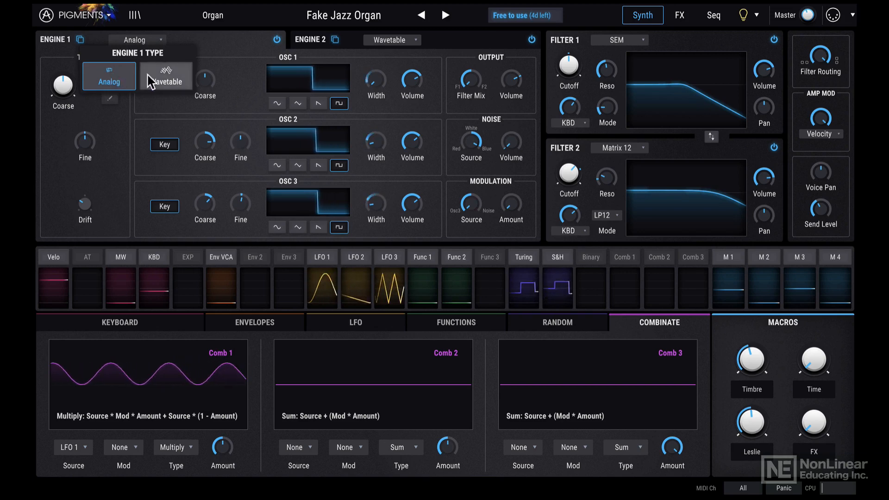
click(163, 82)
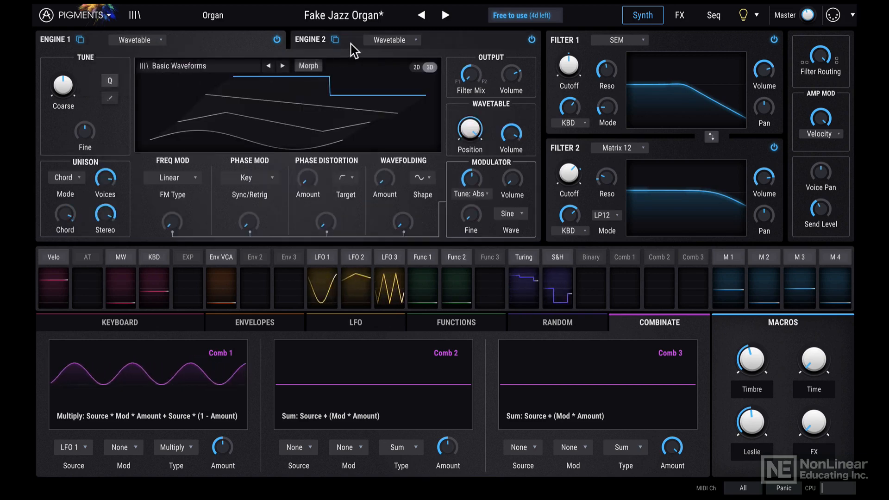
click(81, 40)
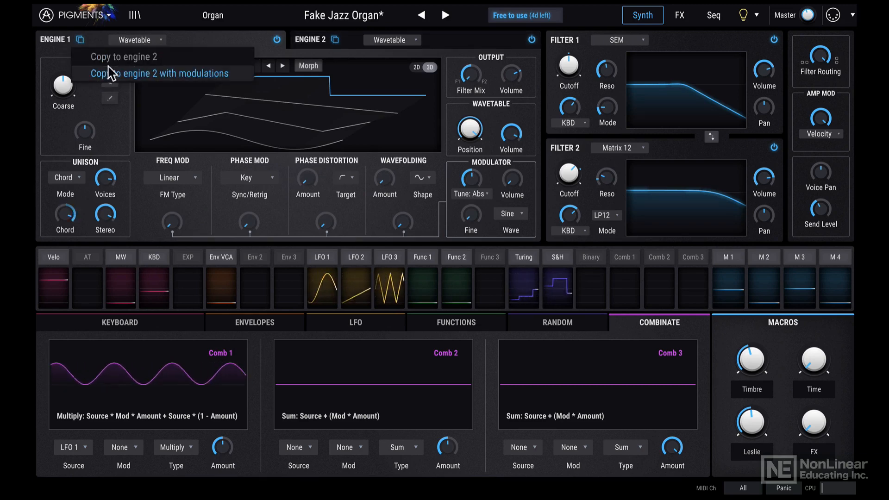
click(221, 44)
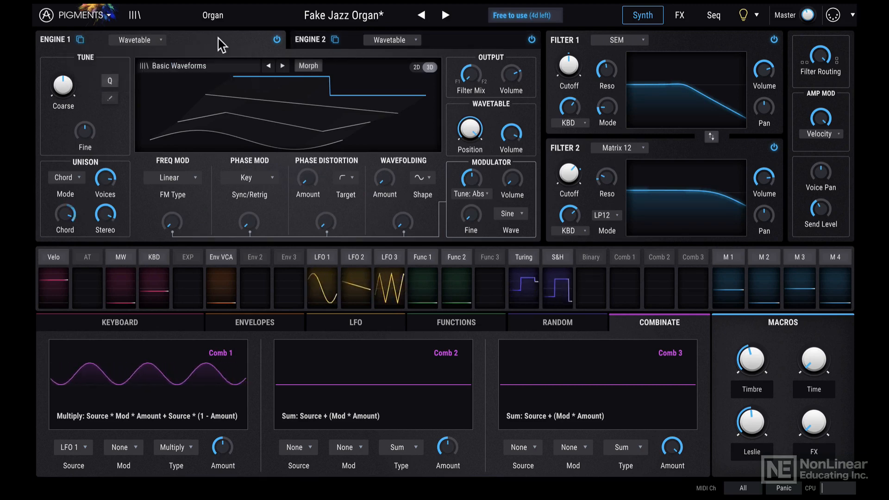
- Show Engine 2's settings and inspect the modulation routings of LFO 3
click(359, 40)
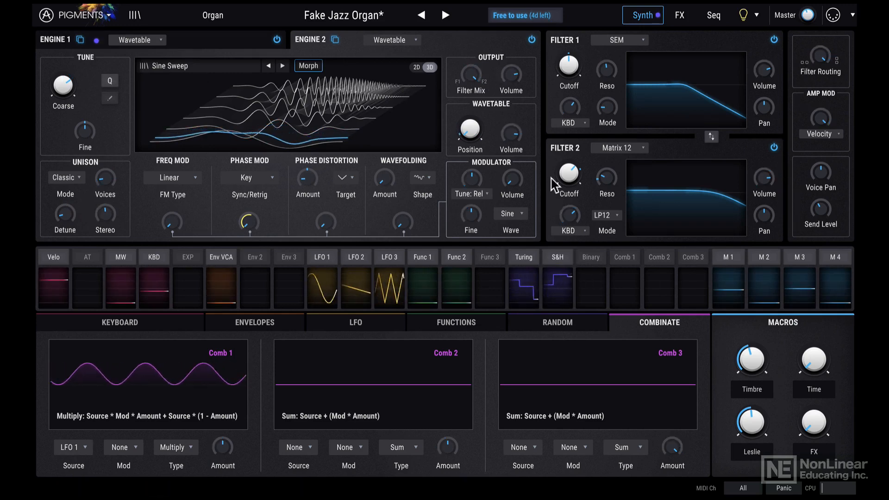
click(632, 45)
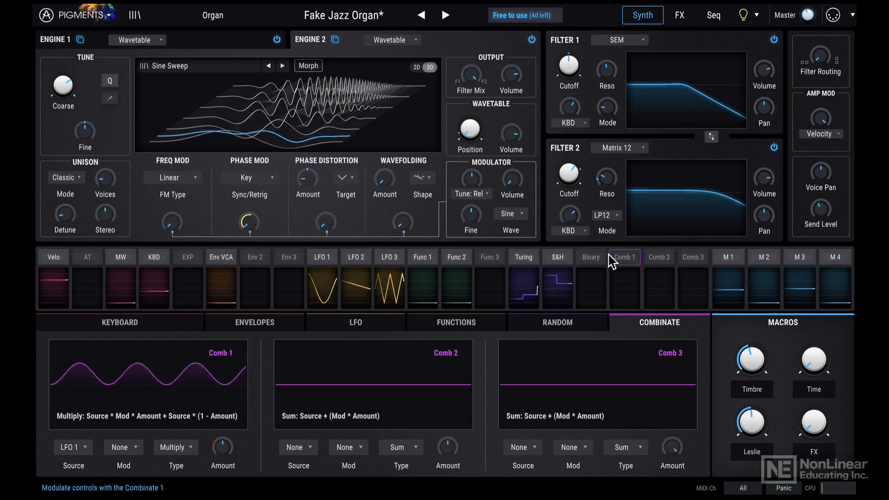
click(390, 259)
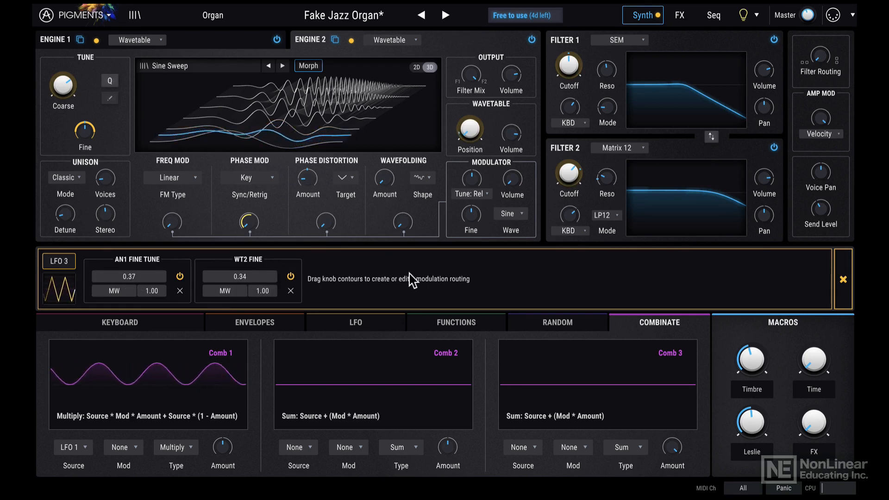
click(843, 278)
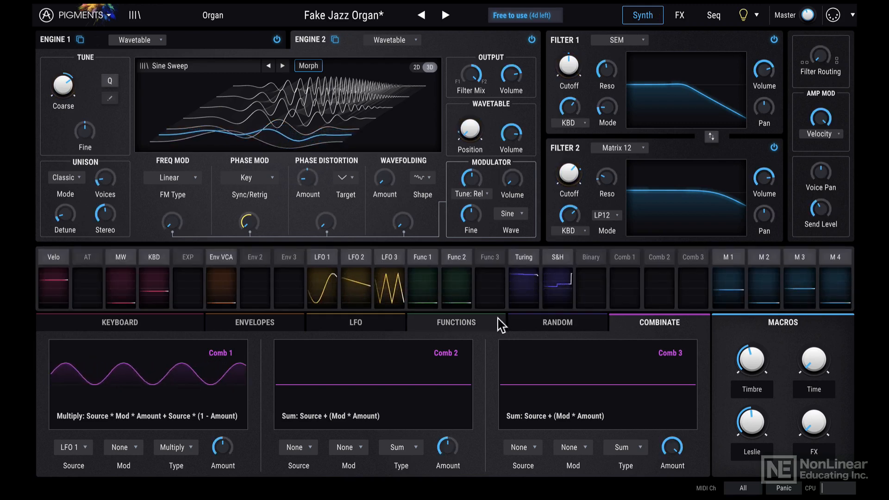
- View the keyboard settings and the envelope and LFO modulators
click(169, 324)
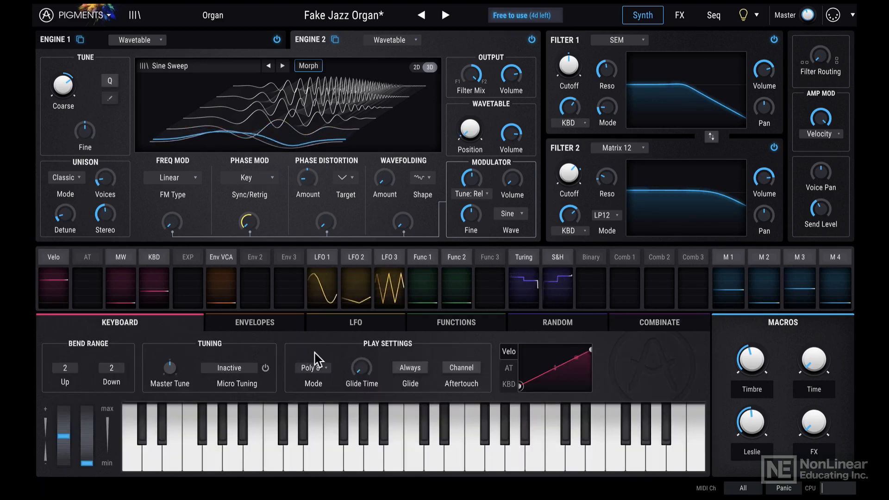
click(272, 324)
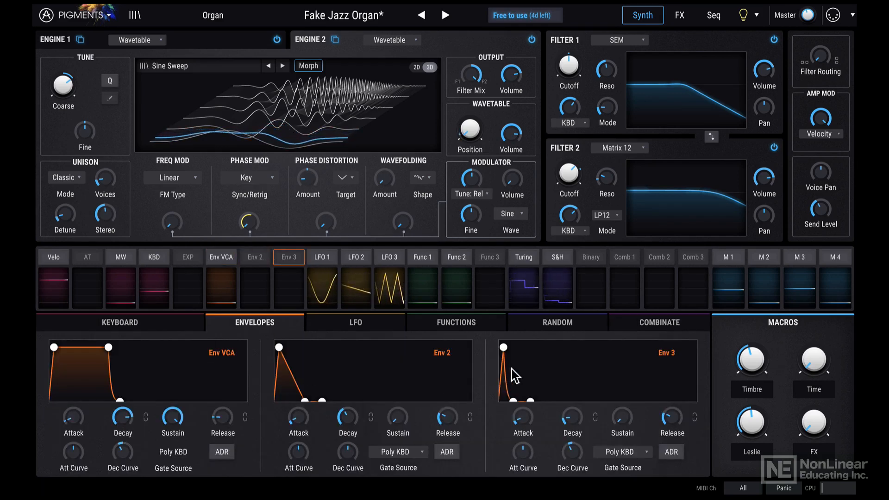
click(350, 321)
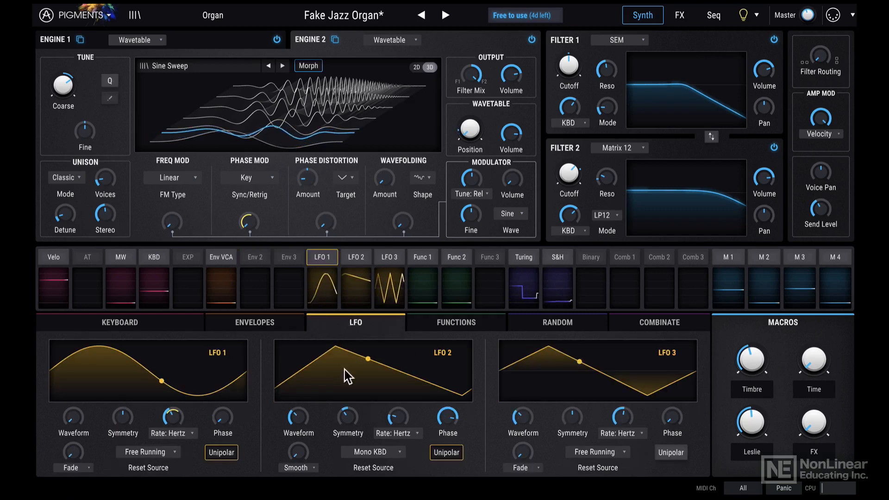
- Examine the curves of Function 1, Function 2 and Function 3, ending on Function 1
click(467, 330)
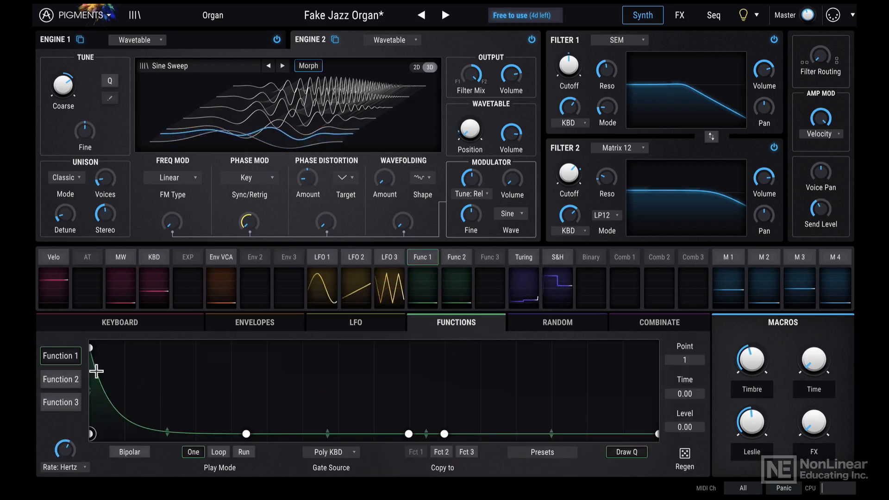
click(65, 378)
click(72, 404)
click(67, 381)
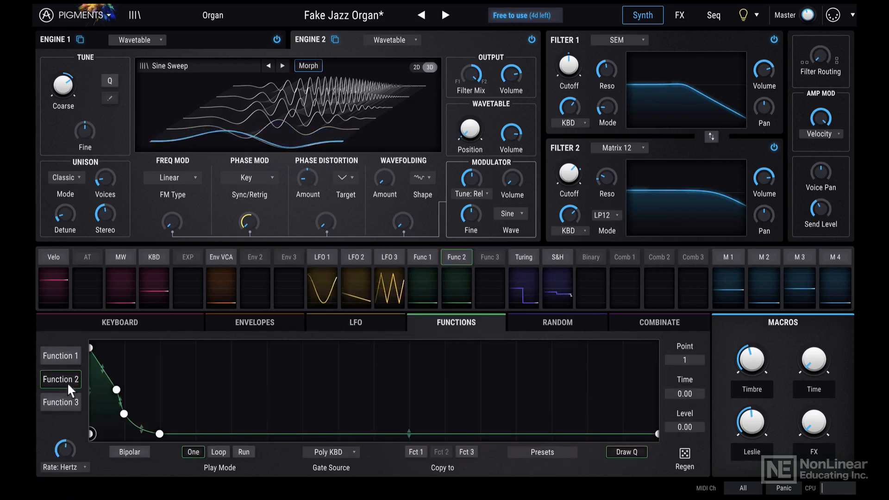
click(67, 359)
click(67, 383)
click(70, 404)
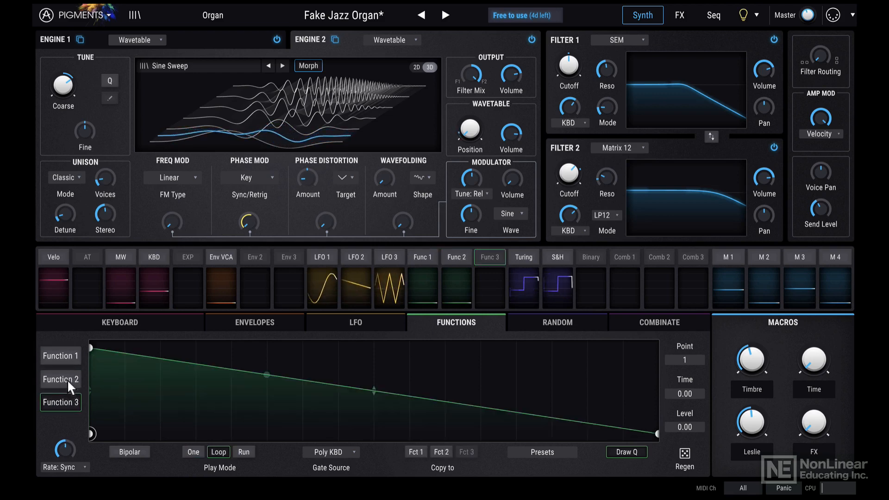
click(67, 379)
click(65, 357)
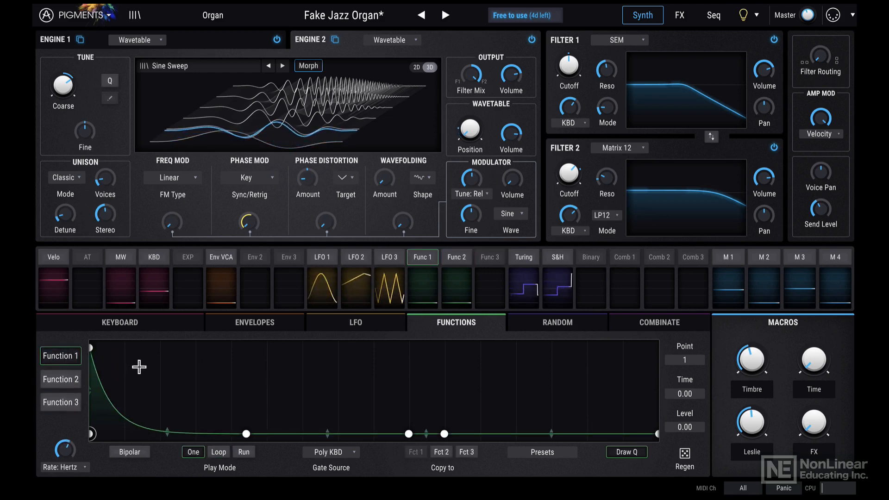
- View the random modulators and the operation types available for Combinate 1
click(554, 325)
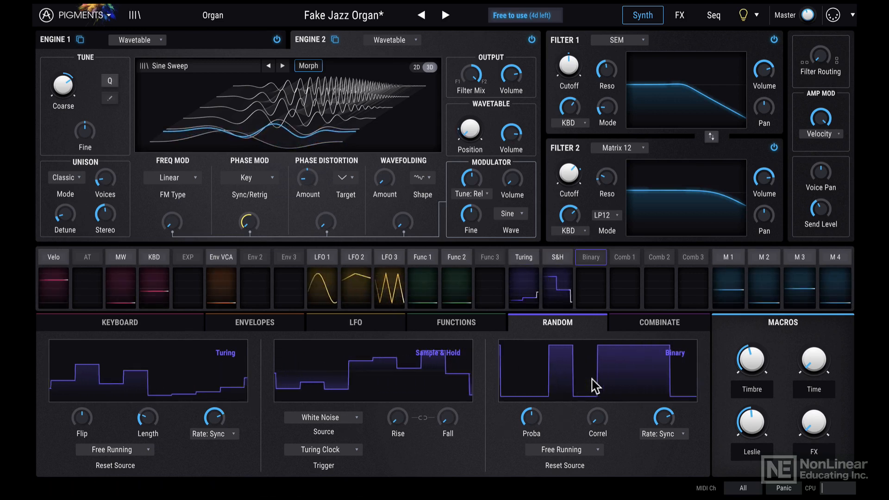
click(645, 328)
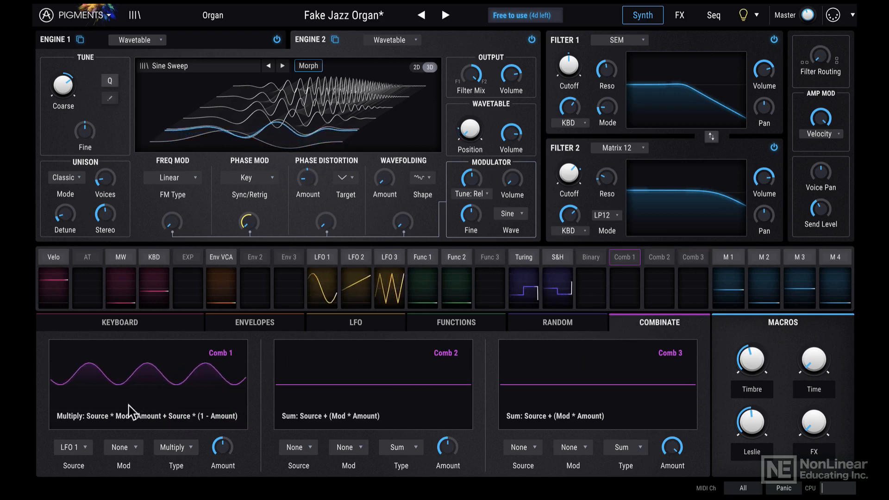
click(182, 447)
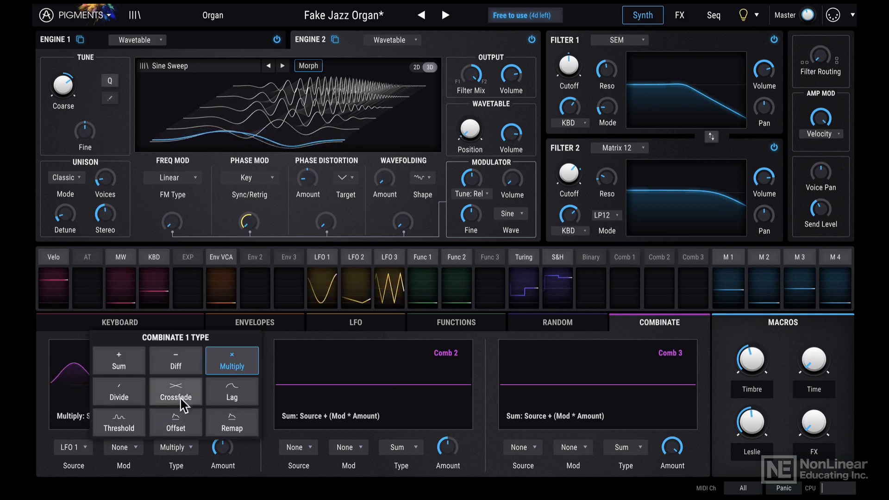
click(344, 389)
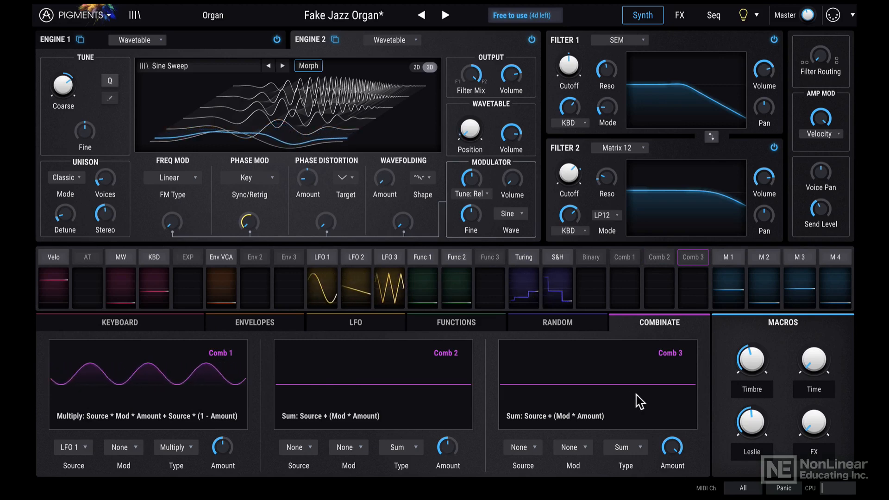
- Raise the FX, Time and Timbre macros, and lower the Leslie macro
click(835, 259)
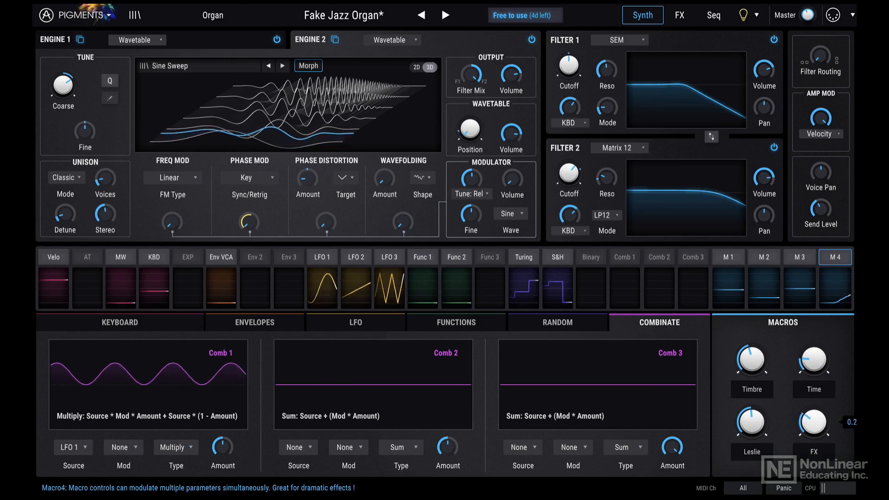
drag(814, 422, 814, 417)
drag(750, 422, 751, 446)
mouse_move(749, 366)
mouse_down()
mouse_move(748, 378)
mouse_move(748, 356)
mouse_move(748, 393)
mouse_move(749, 351)
mouse_up()
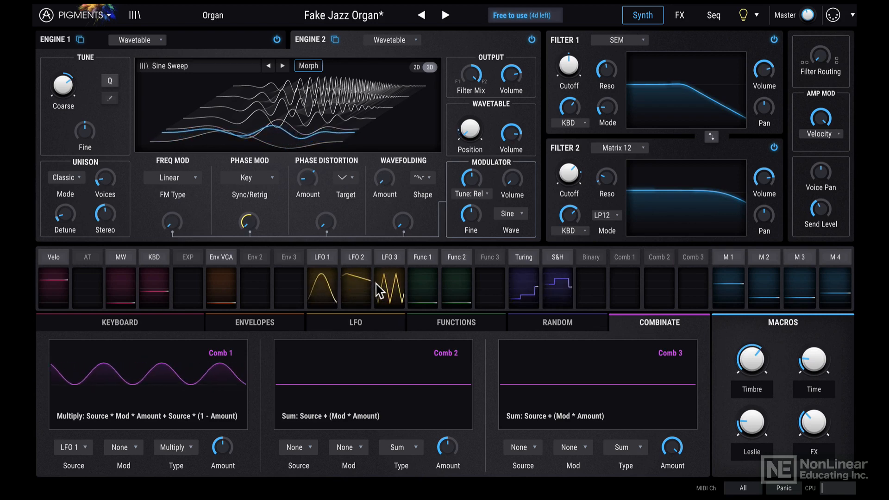
- Look over the effect types for Bus A's Chorus slot, and move the Compressor ahead of the StereoPan
click(679, 15)
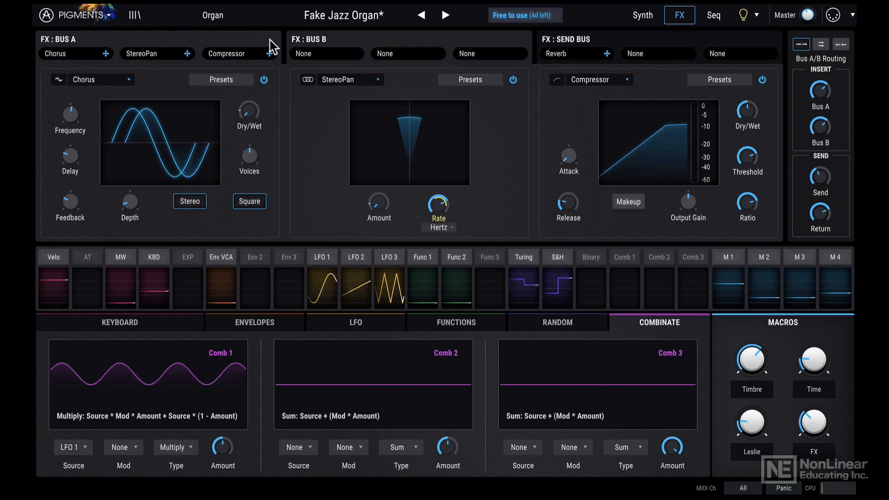
click(123, 81)
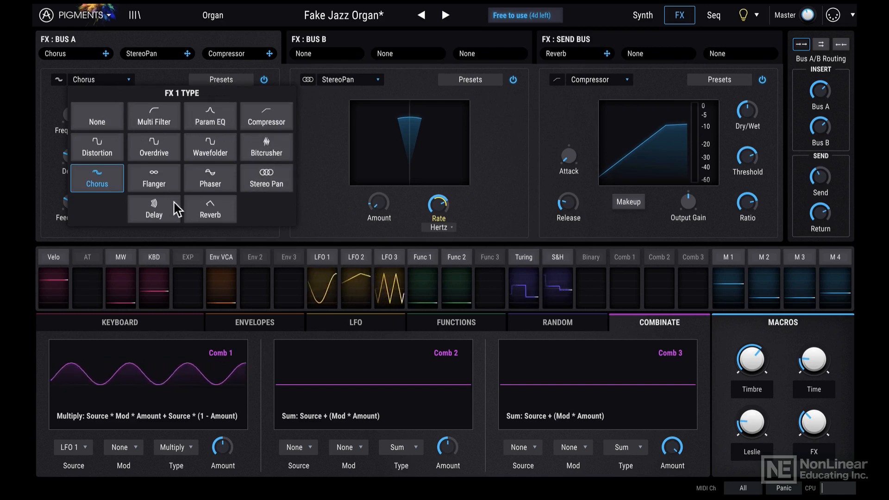
click(375, 82)
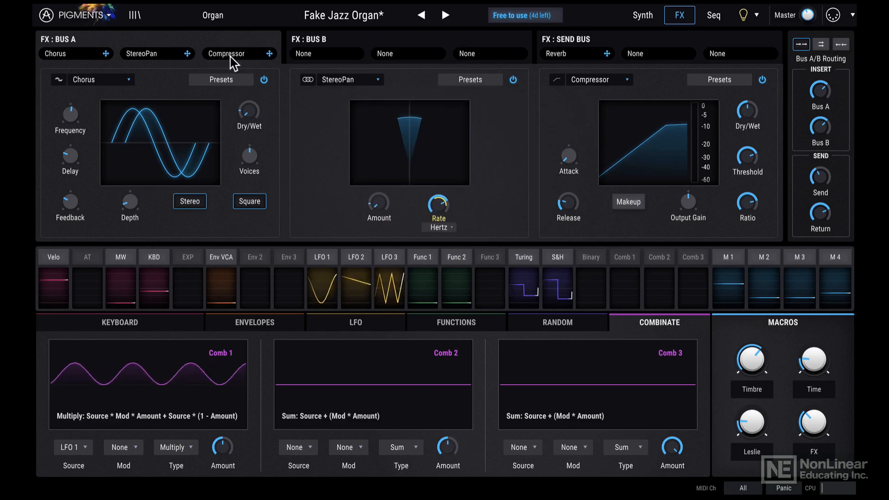
drag(269, 54, 163, 54)
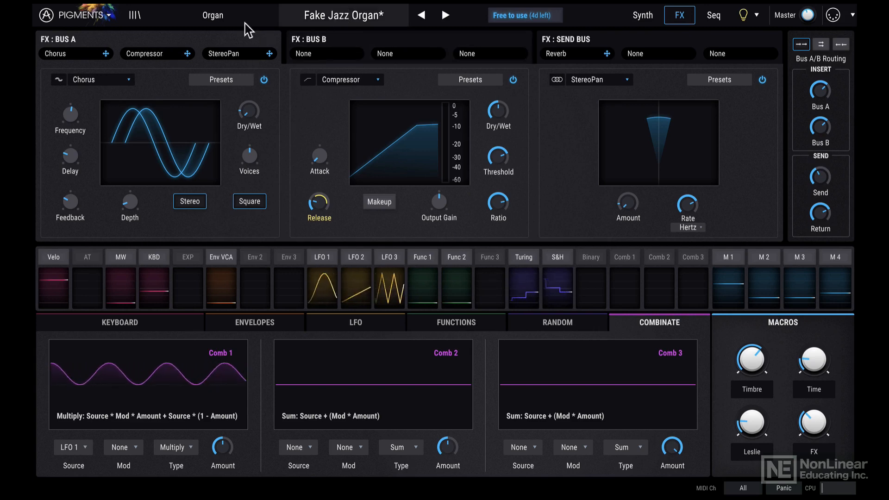
- Add an Overdrive effect to the middle slot of FX Bus B
click(353, 40)
click(374, 79)
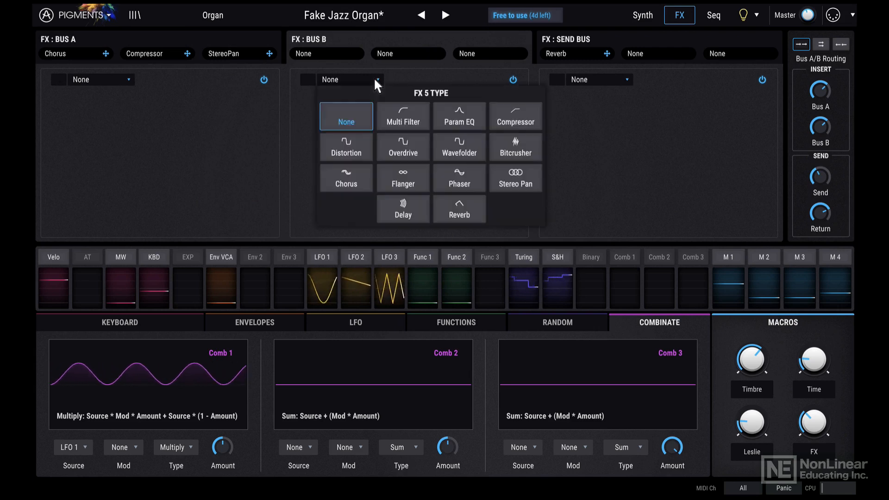
click(411, 158)
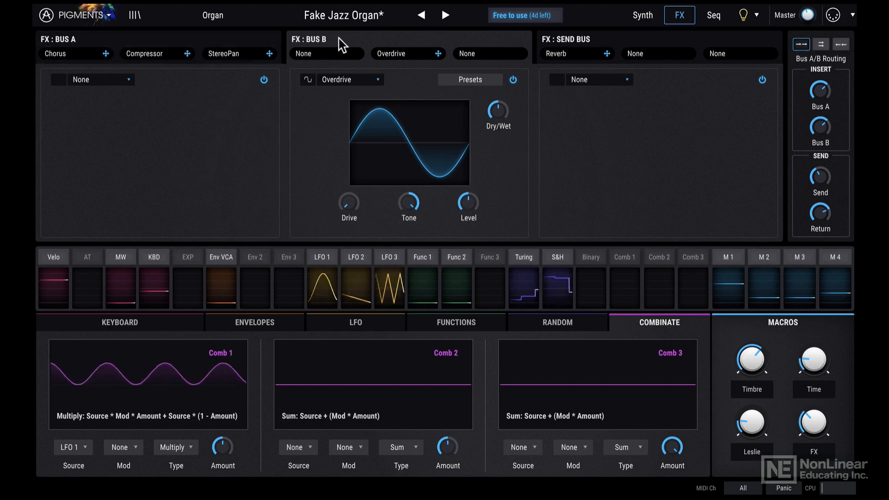
- Set the Bus A/B routing to the reversed series order, and view the Send Bus reverb with its send and return controls
click(822, 44)
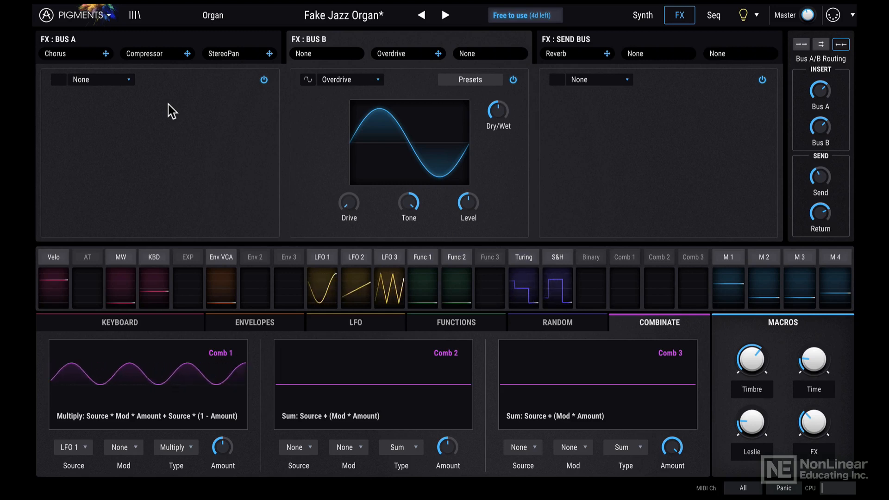
click(589, 46)
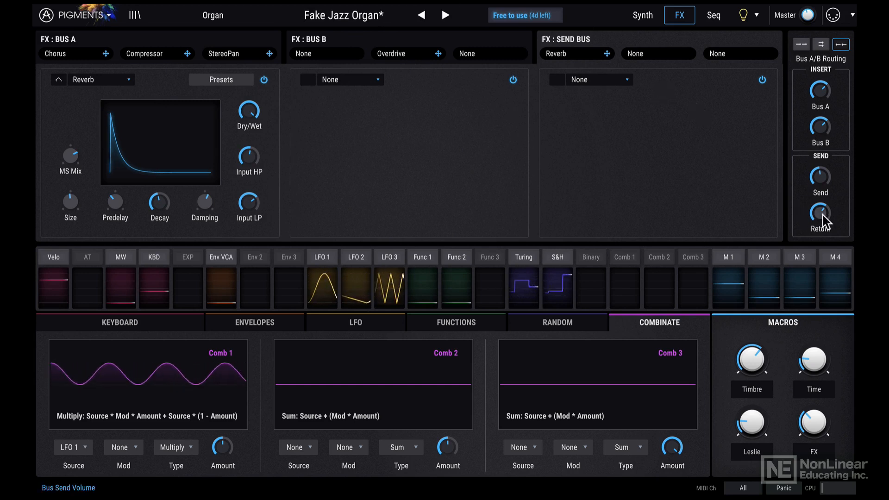
mouse_move(834, 205)
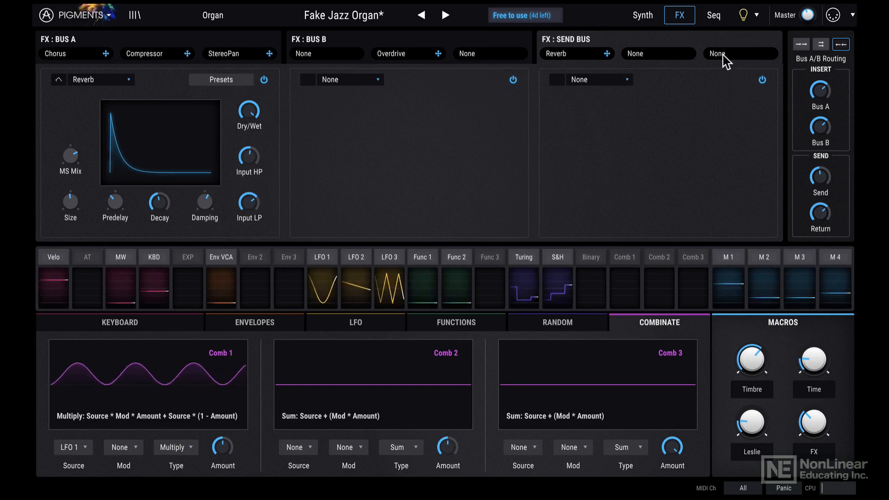
- Enable the sequencer mode and set the pitch of step 3 to E, step 6 to F# and step 8 to G
click(714, 16)
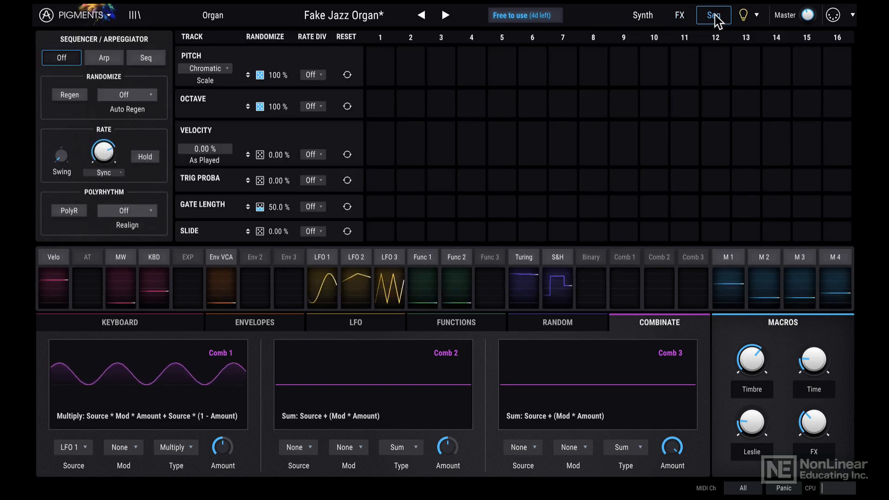
click(104, 59)
click(140, 62)
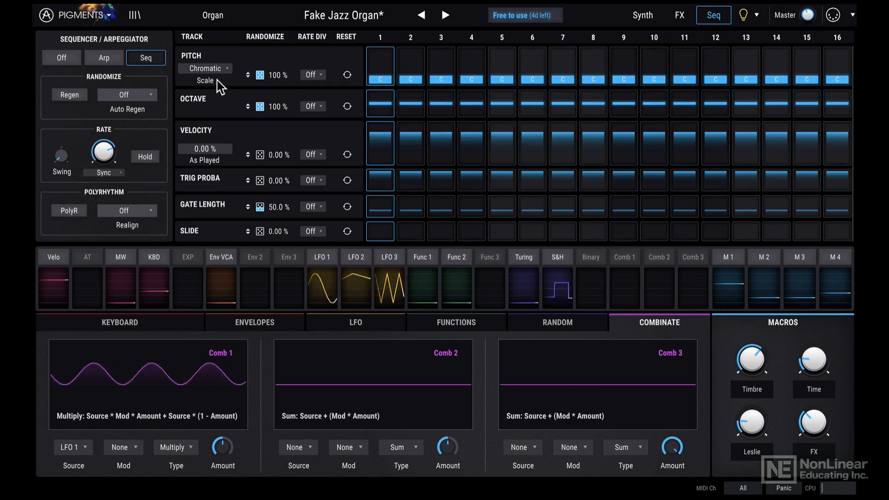
drag(447, 78, 448, 70)
click(532, 65)
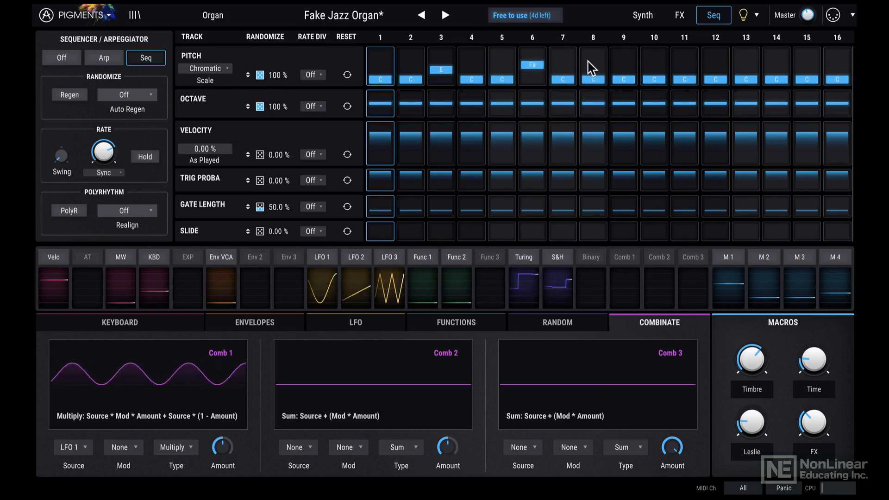
click(590, 61)
- Set the octave of step 4 to -1, and lower the trigger probability of step 8 to about 38.5 % and of step 10
drag(468, 104, 478, 113)
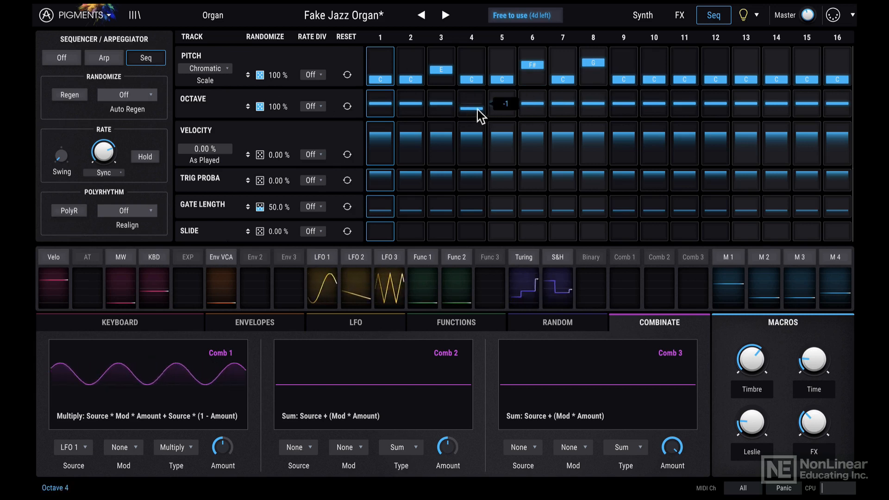
click(584, 182)
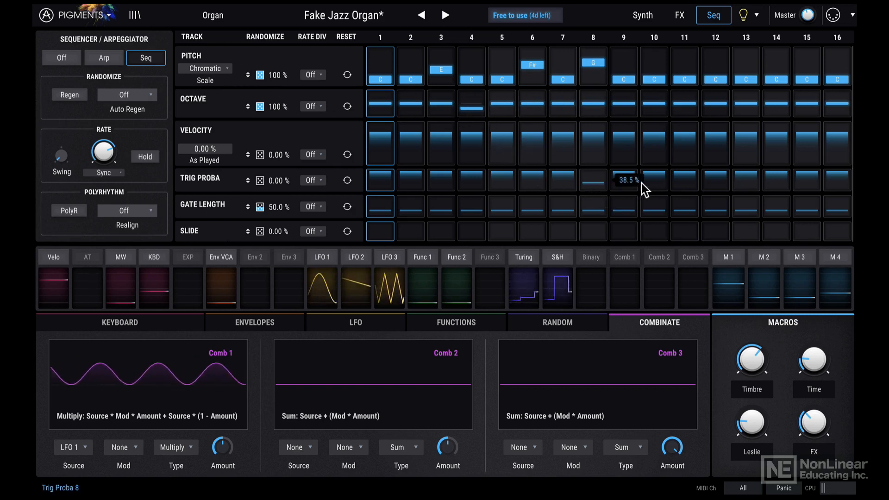
click(654, 183)
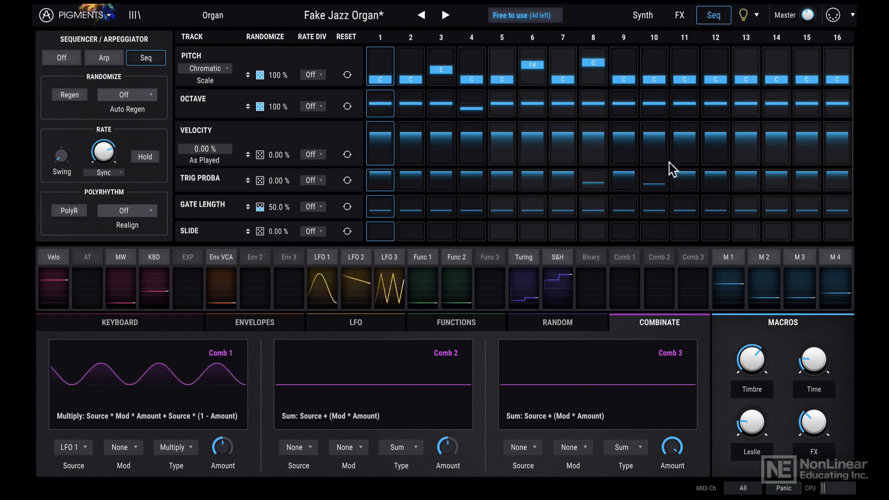
- Return to the synth page and view the parameter descriptions for Filter 1's cutoff and Engine 2's modulator fine tune
click(648, 18)
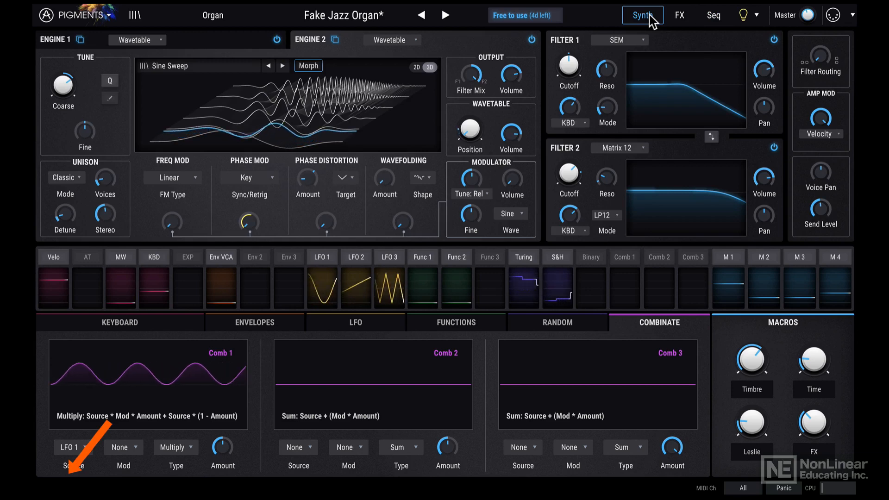
mouse_move(568, 63)
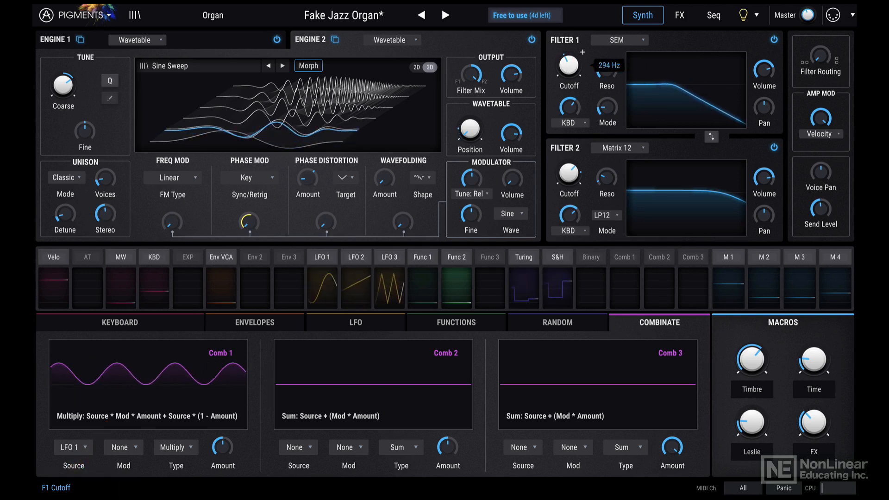
mouse_move(472, 217)
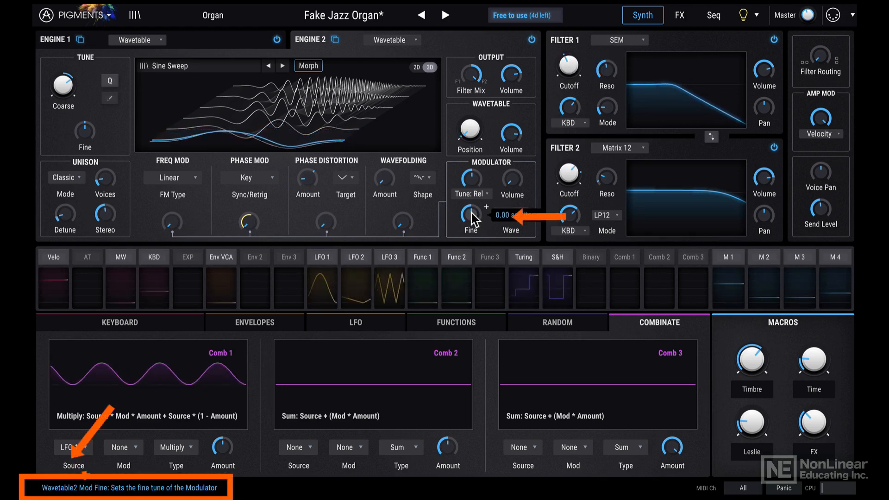